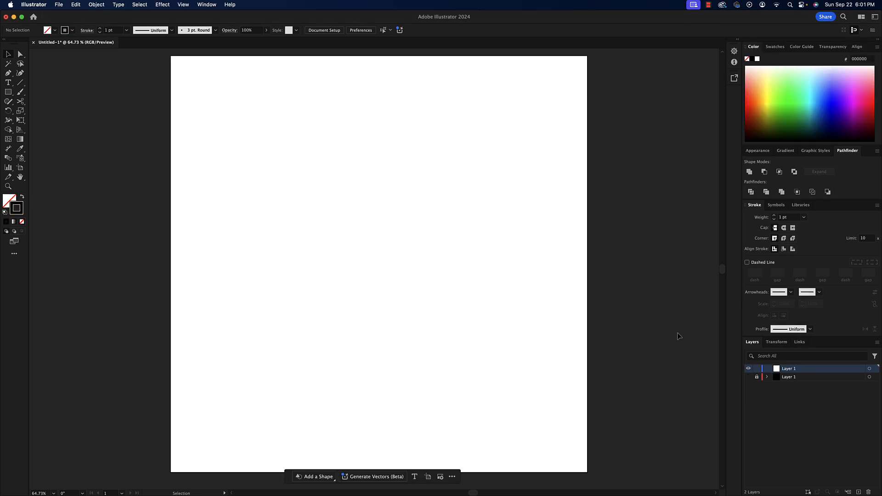
- Rename the locked lower layer as Background
double_click(793, 377)
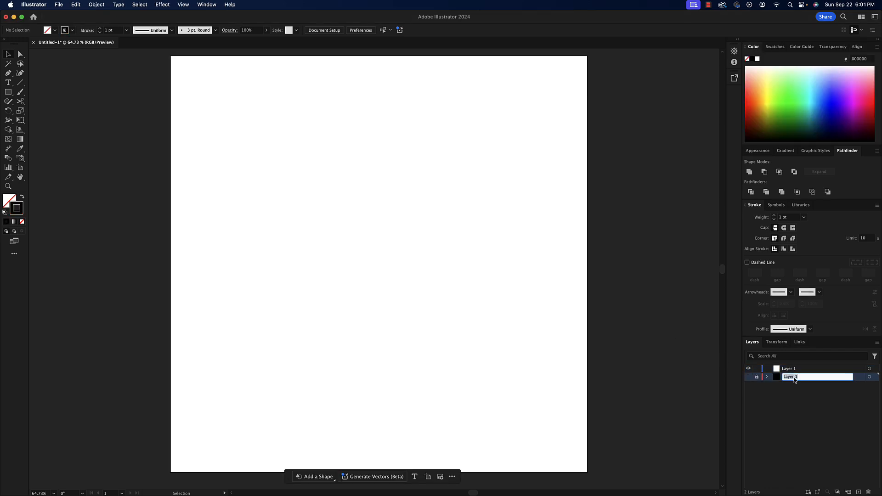
type("Background")
key("Return")
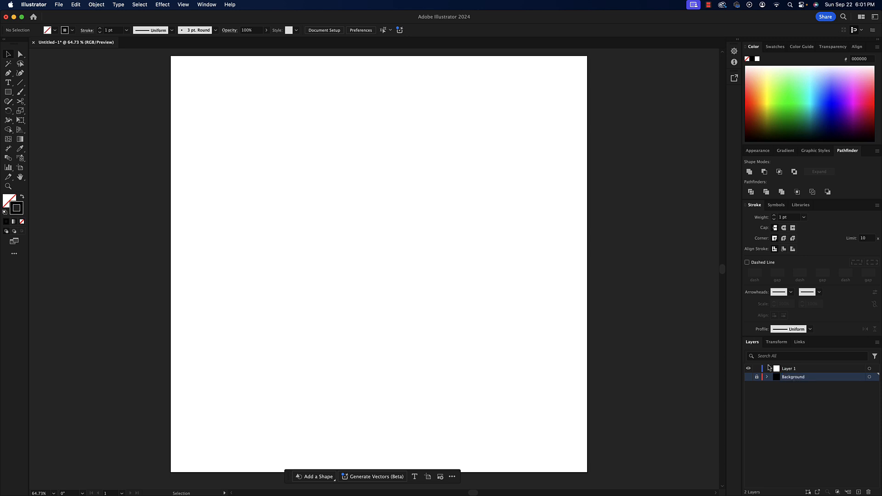
- Show the Background layer briefly and hide it again
left_click(756, 378)
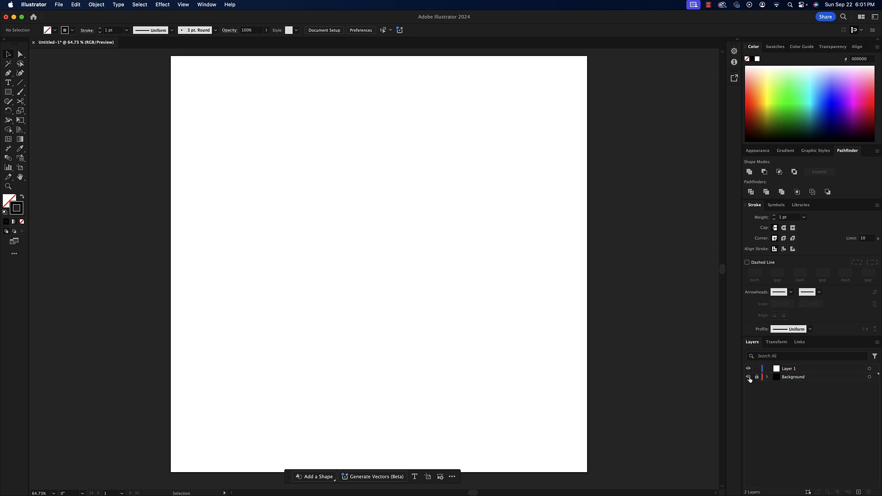
left_click(748, 377)
left_click(748, 377)
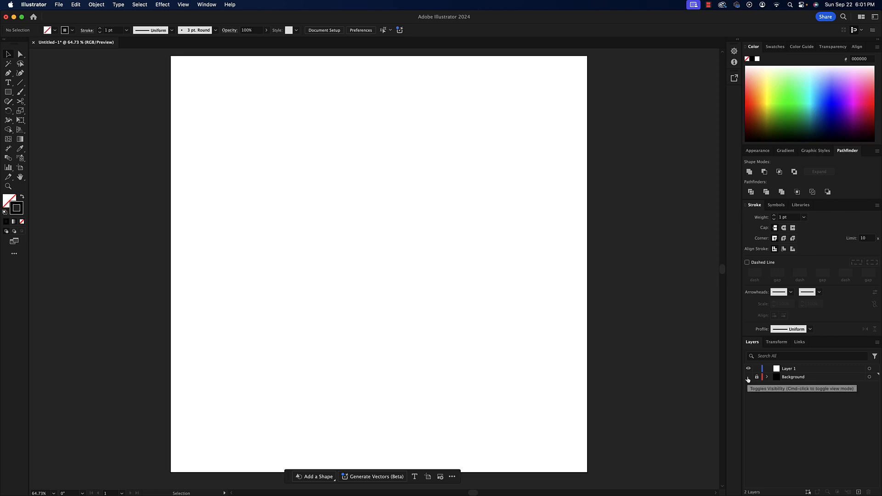
- Select the upper layer and rename it Abstract
left_click(779, 372)
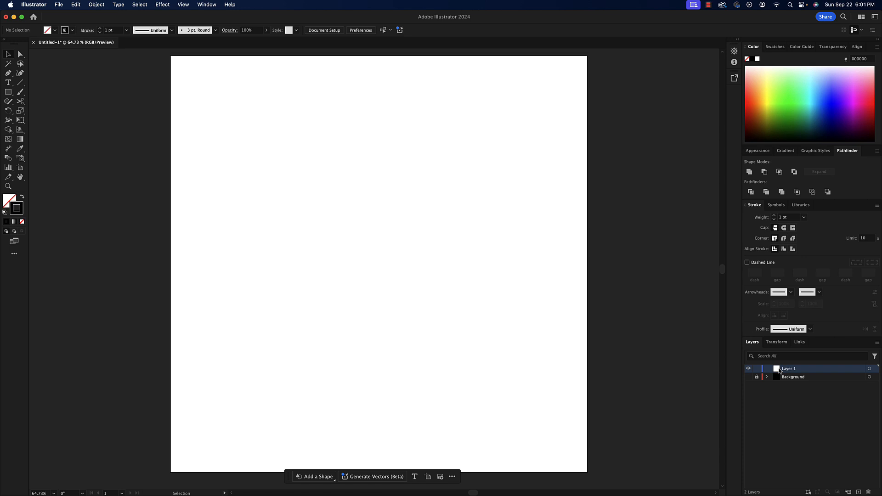
double_click(791, 369)
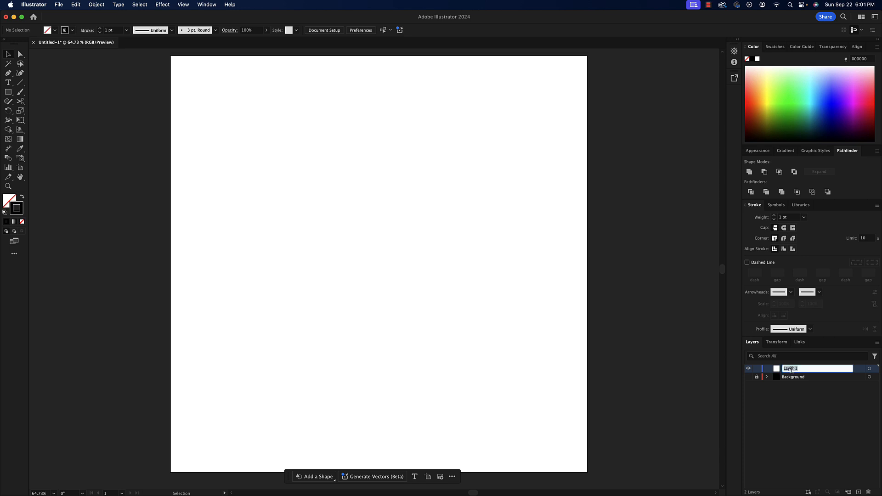
type("Abstract")
key("Return")
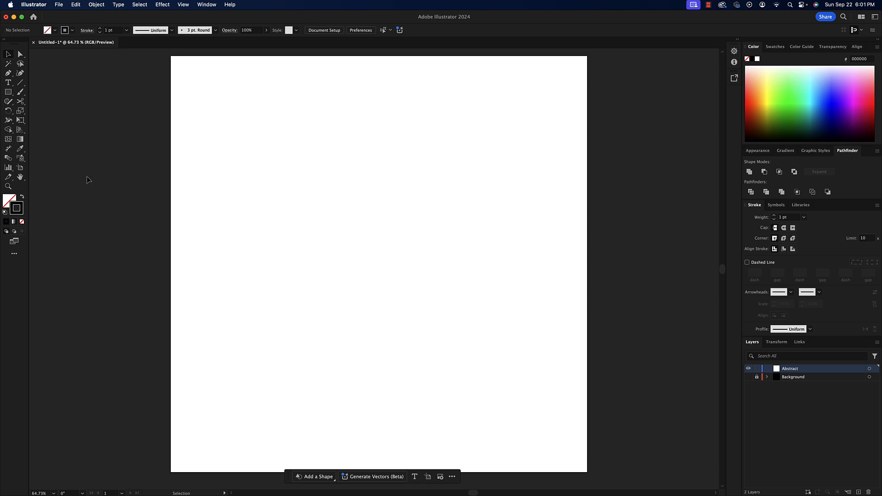
- Draw a circle about 376 px in diameter with the Ellipse tool and move it to about X 329.5, Y 427.5 px
left_click_drag(7, 93, 36, 111)
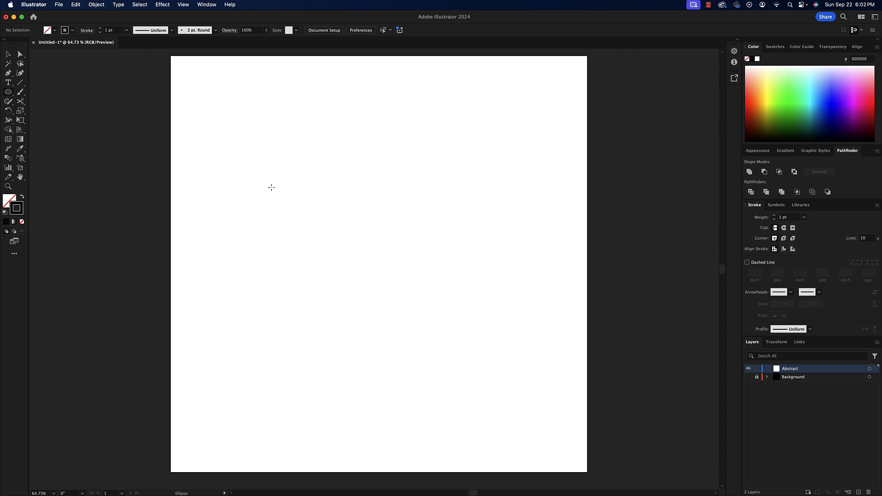
left_click_drag(277, 188, 414, 333)
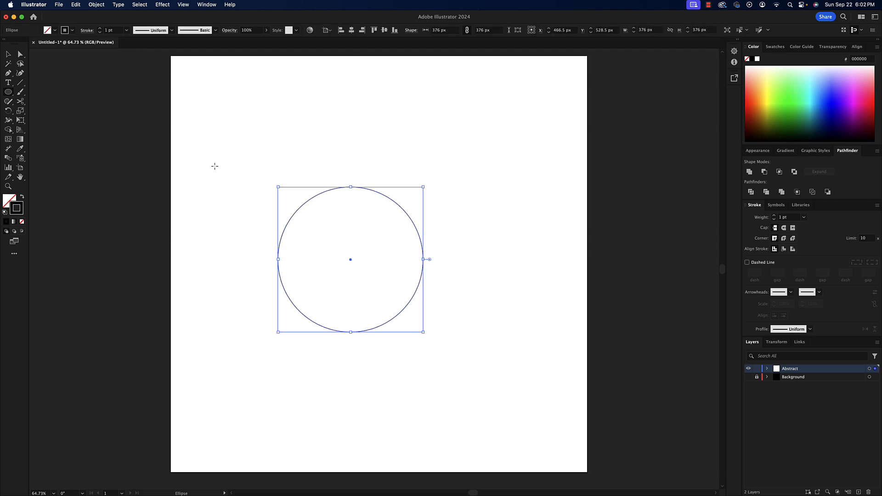
left_click(9, 55)
left_click_drag(422, 232, 360, 184)
key("a")
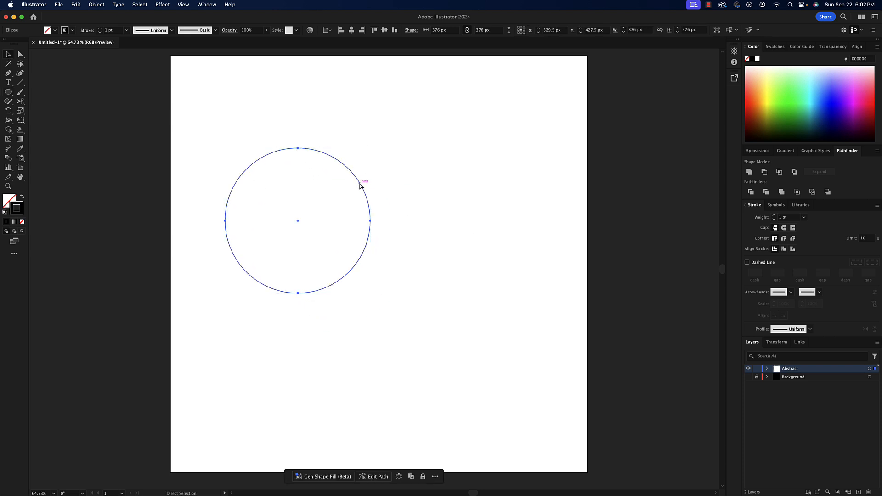
key("v")
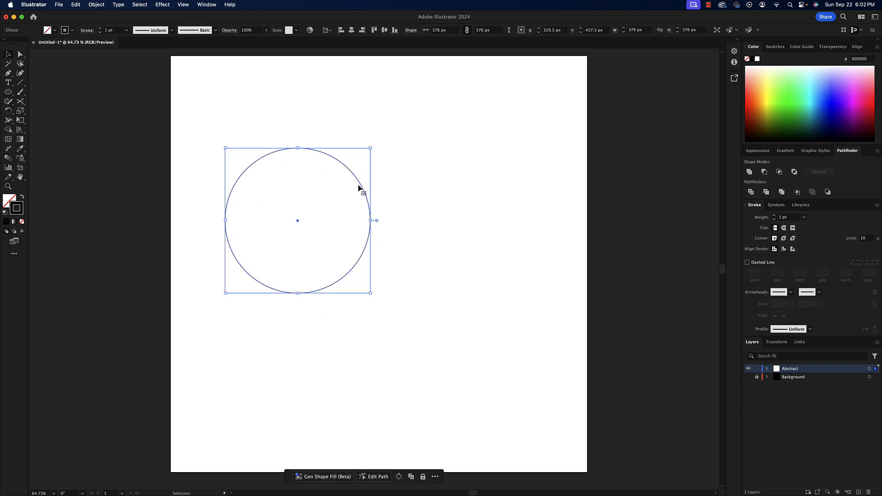
- Duplicate the circle and nudge the copy right to X 469.5 px so the two circles overlap
left_click(333, 146)
left_click(331, 155)
key("shift+Right")
key("shift+Right")
key("shift+Right")
key("shift+Right")
key("shift+Right")
key("shift+Right")
key("shift+Right")
key("shift+Right")
key("shift+Right")
key("shift+Right")
key("shift+Right")
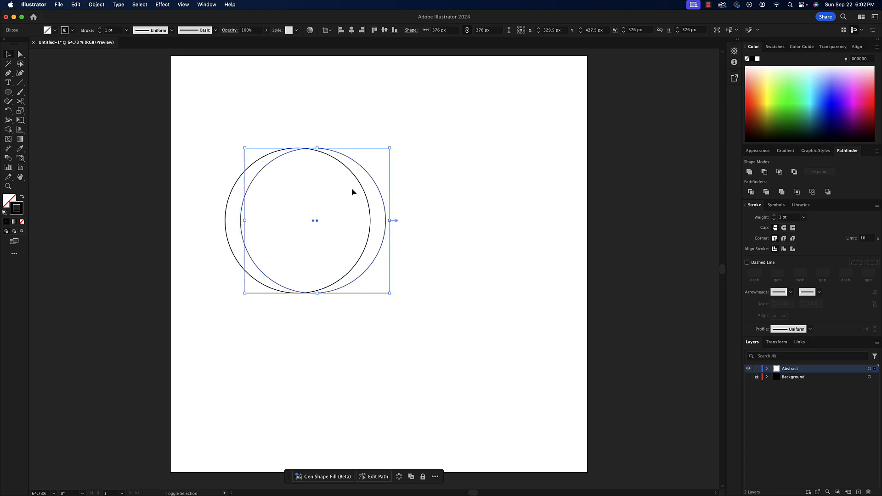
key("shift+Right")
key("shift+Right")
key("shift+Right")
key("shift+Right")
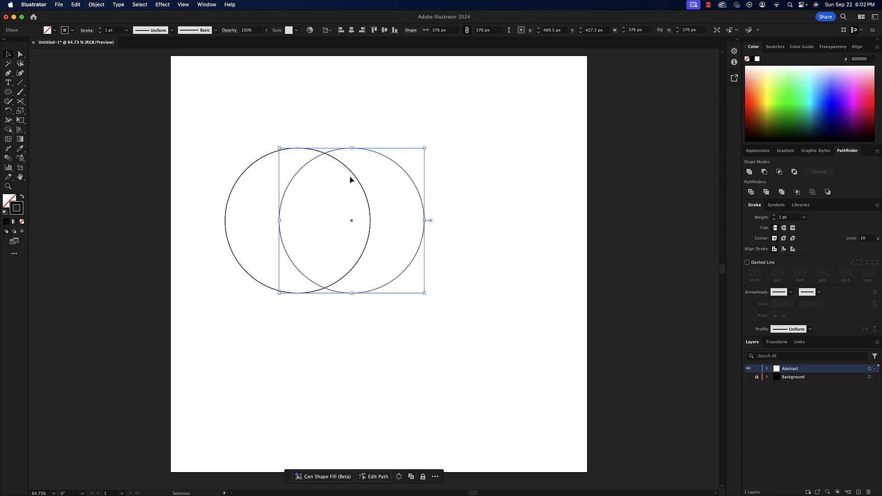
- Select both circles and subtract the front one with Pathfinder's Minus Front to form a crescent
left_click(237, 125)
left_click_drag(214, 128, 478, 322)
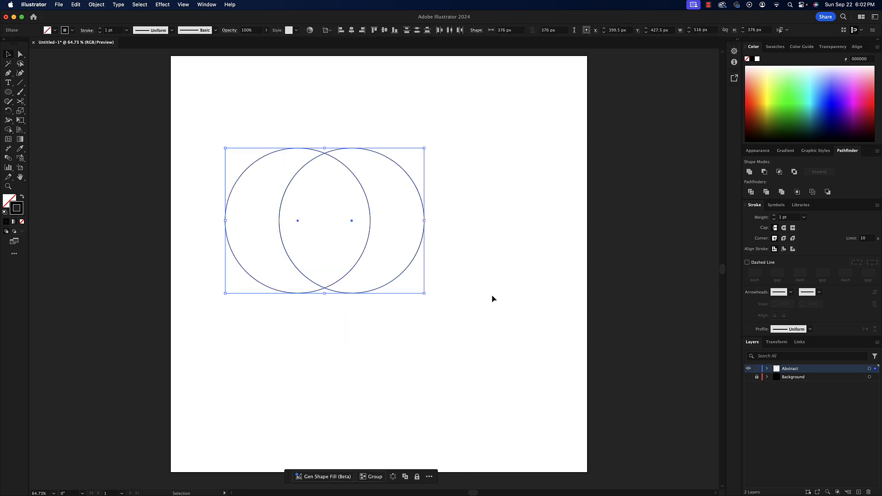
left_click(205, 5)
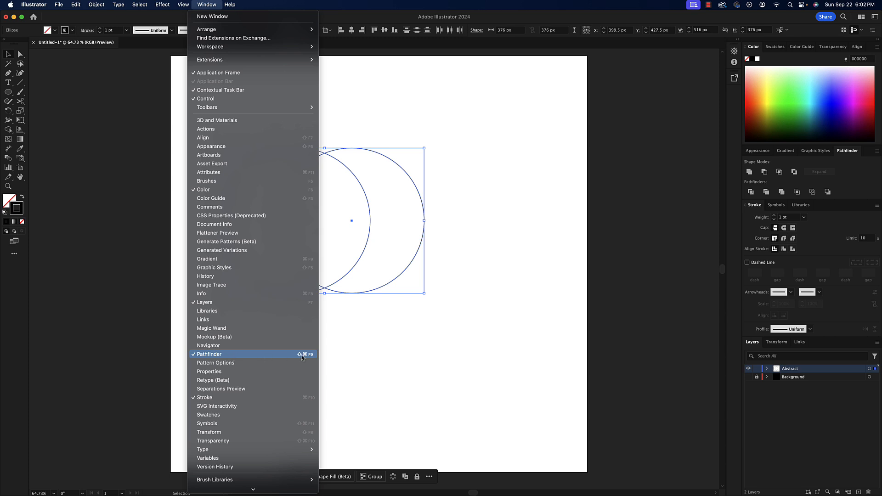
left_click(258, 357)
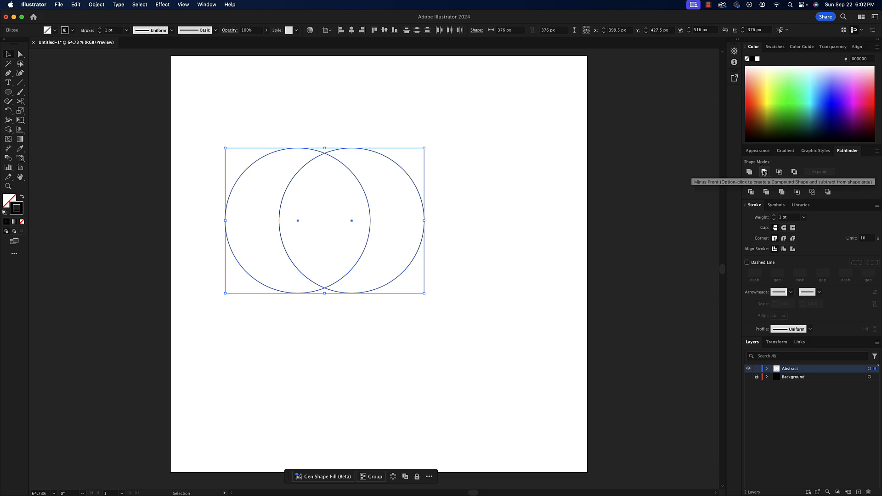
left_click(763, 171)
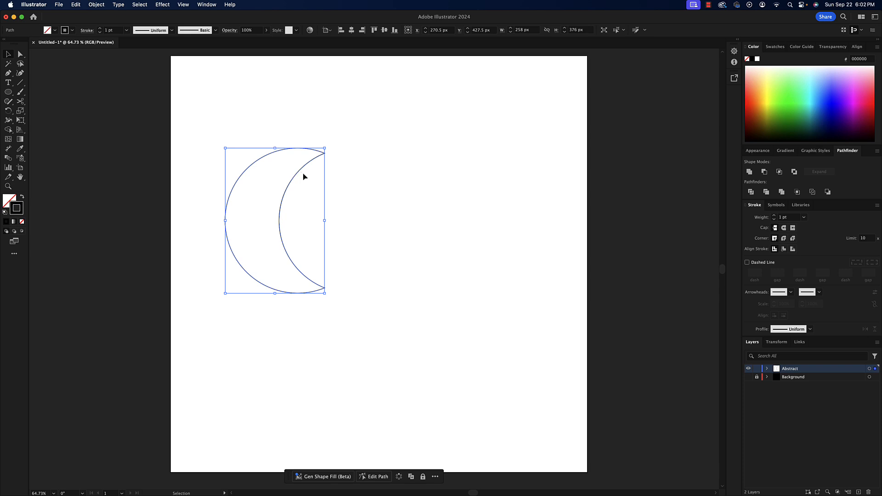
- Cut the crescent's outline at its upper and lower tips with the Scissors tool to separate the two arcs
left_click(18, 103)
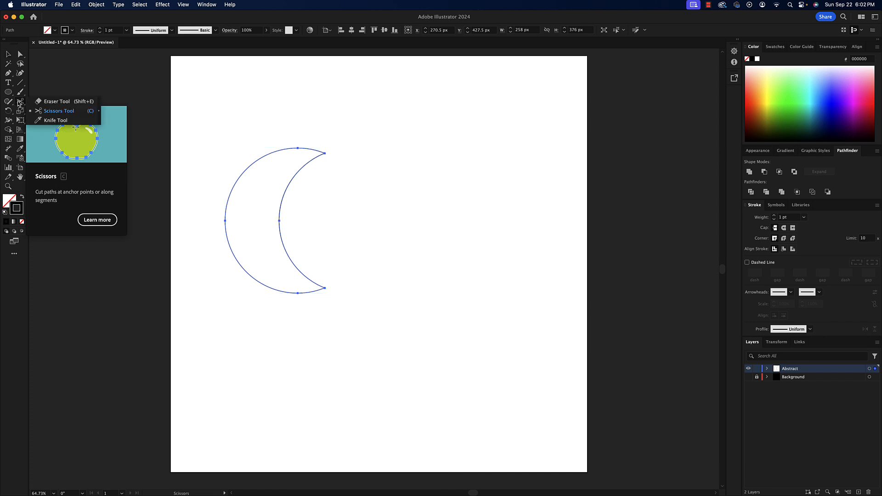
left_click(53, 113)
left_click(325, 152)
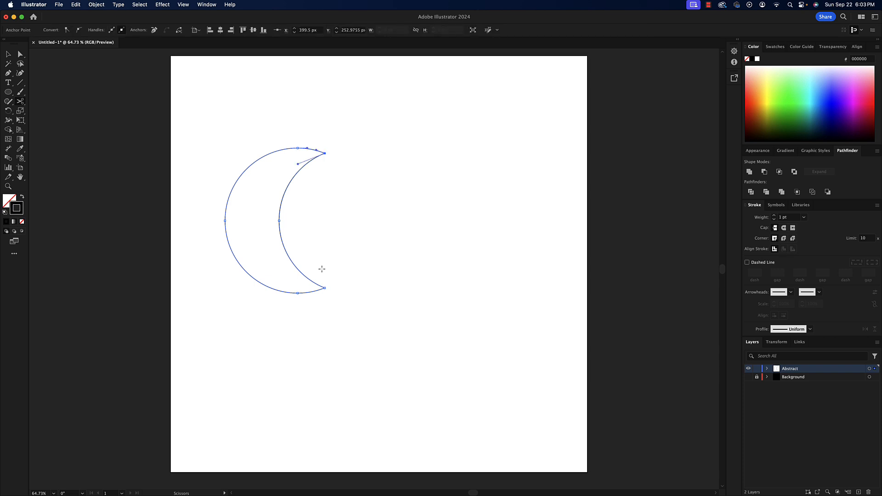
left_click(325, 288)
left_click(7, 55)
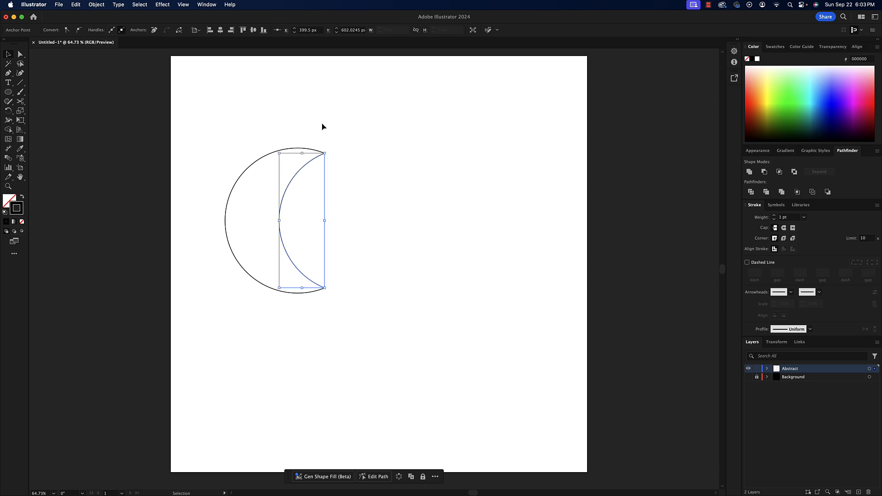
- Select both arcs and blend them using the Specified Steps spacing with 13 steps
left_click_drag(352, 126, 212, 331)
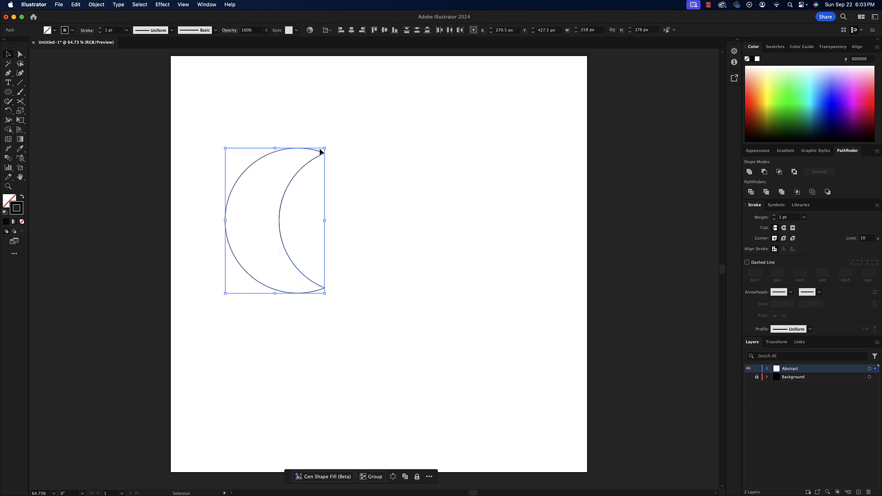
left_click(104, 5)
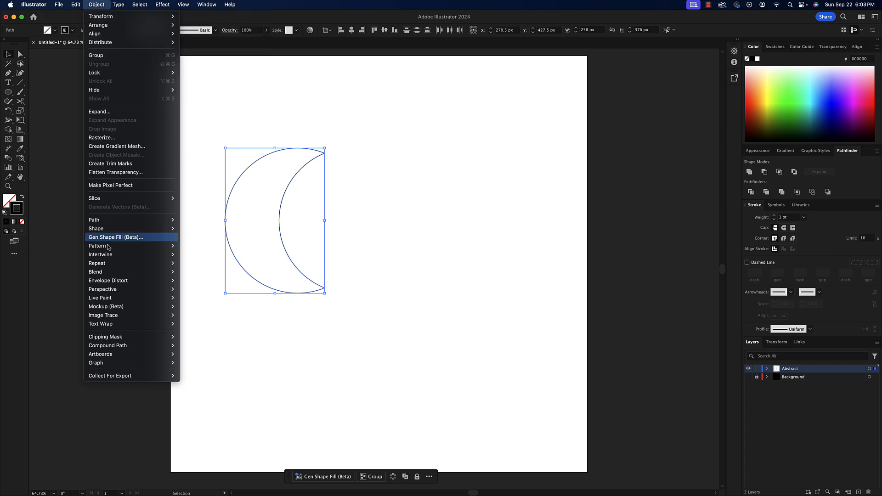
mouse_move(107, 273)
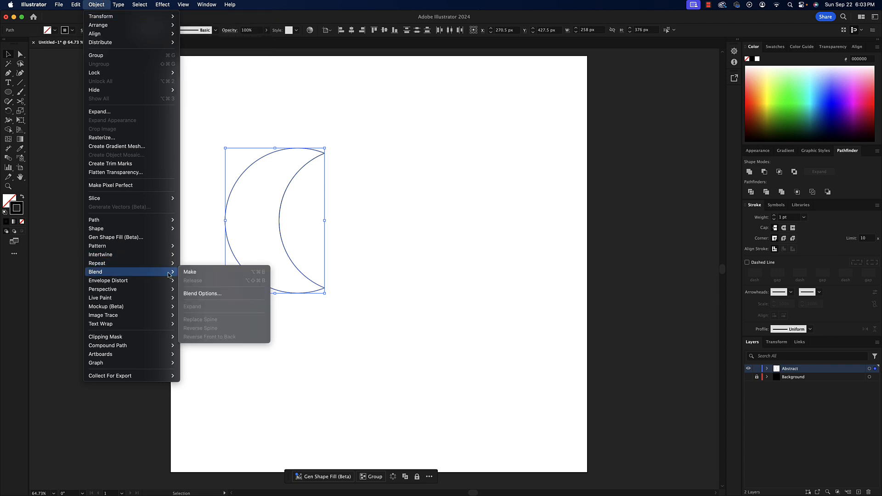
left_click(202, 294)
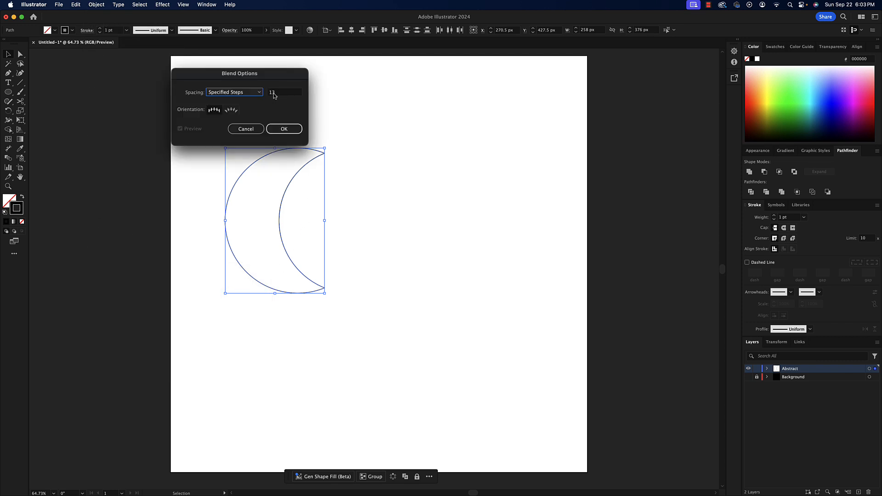
left_click(284, 129)
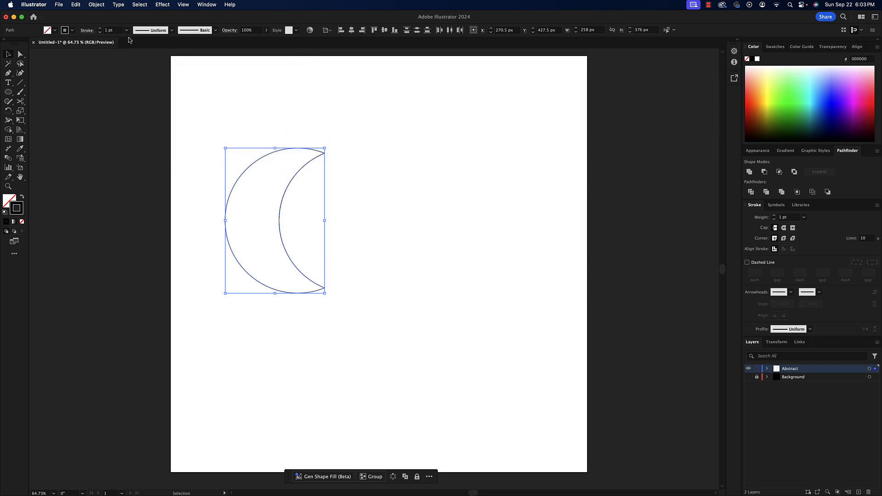
left_click(99, 5)
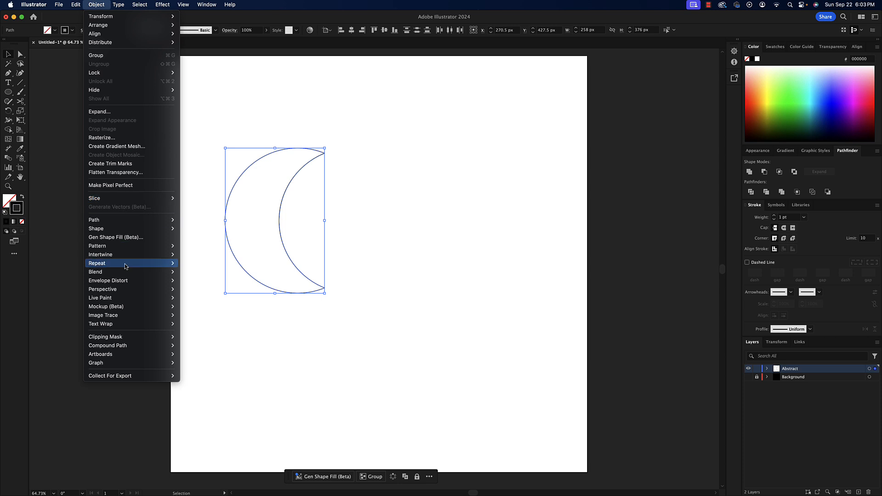
mouse_move(129, 272)
left_click(203, 273)
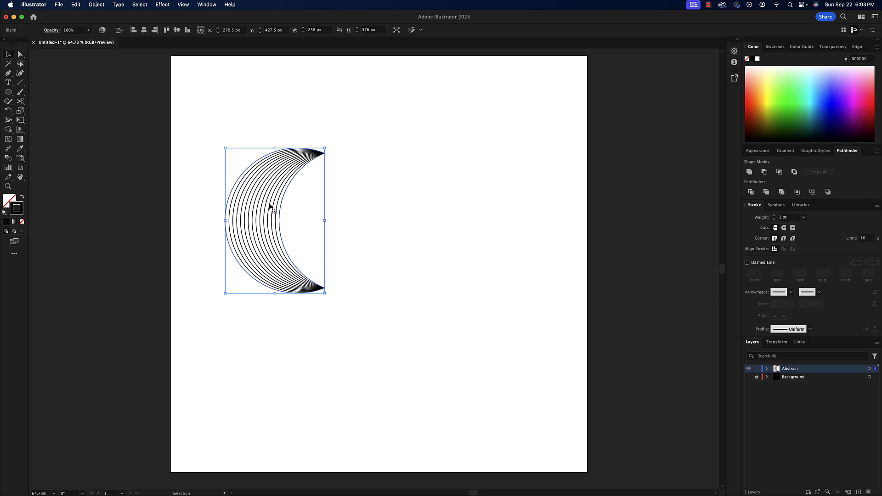
- Rotate a copy of the blended crescent 90° clockwise and move it to X 469.5, Y 368.5 px, overlapping the original
key("a")
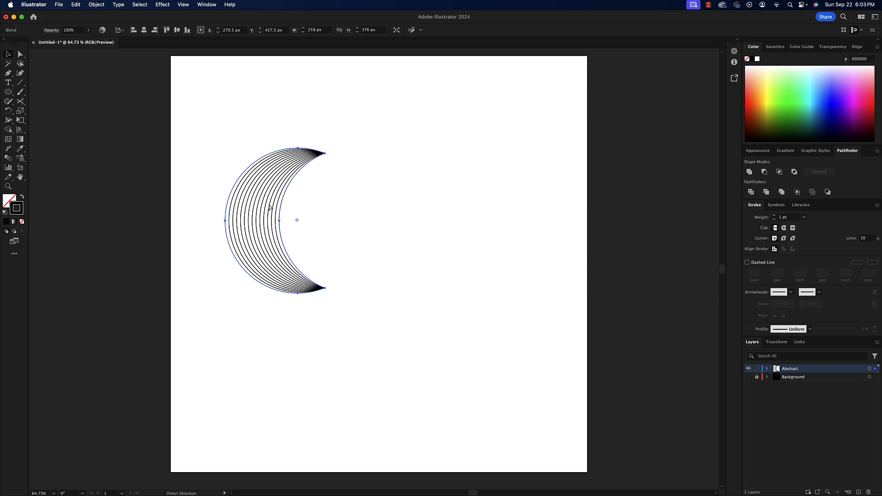
key("v")
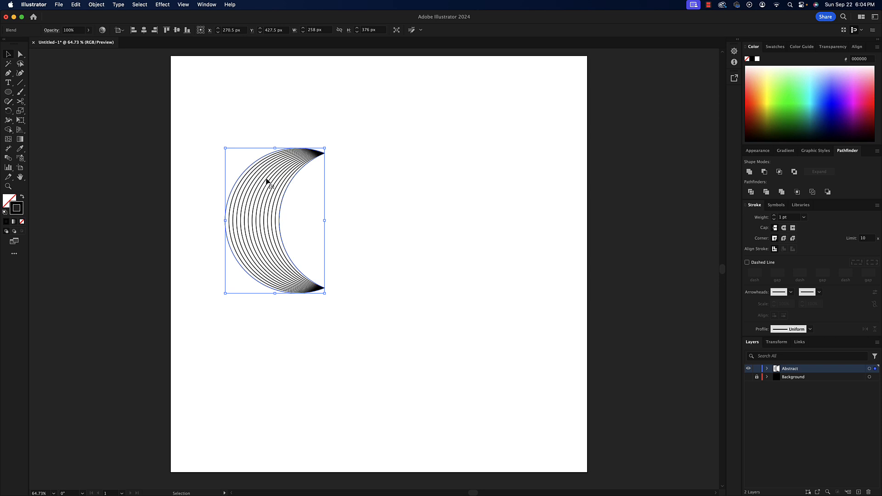
key("a")
key("v")
key("shift")
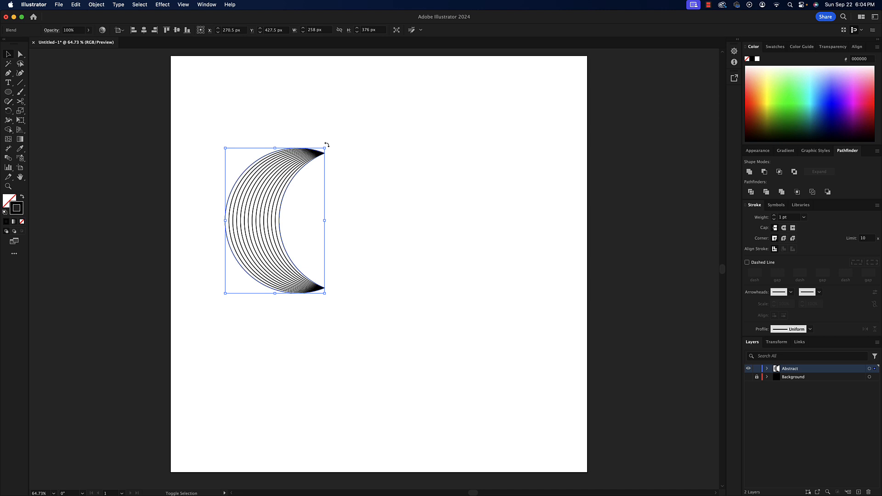
left_click_drag(327, 145, 325, 246)
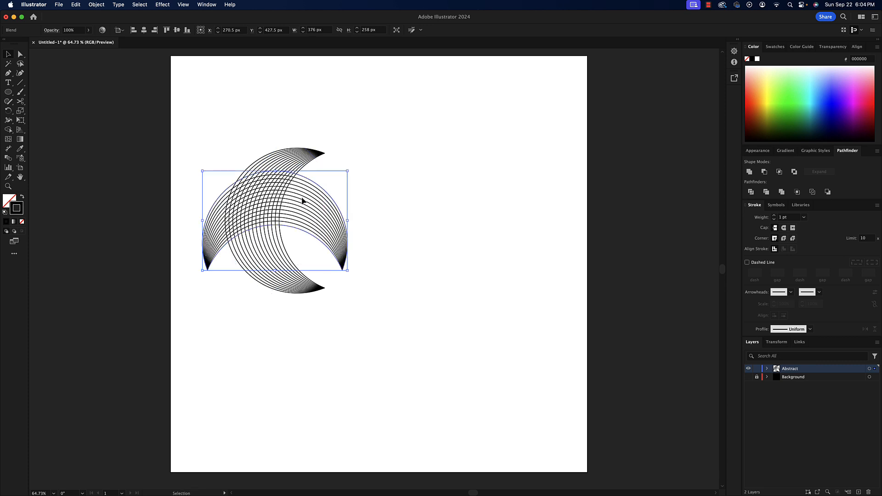
left_click_drag(303, 200, 378, 178)
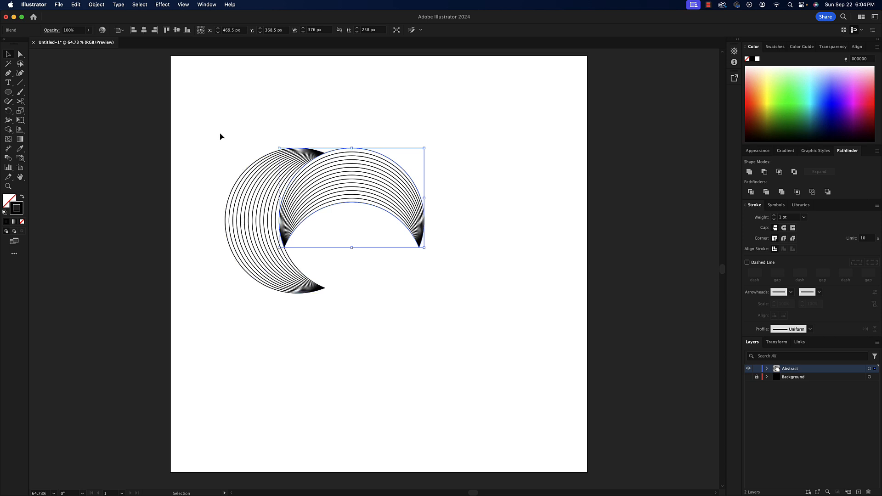
- Select both blended crescents and group them
left_click_drag(220, 129, 448, 338)
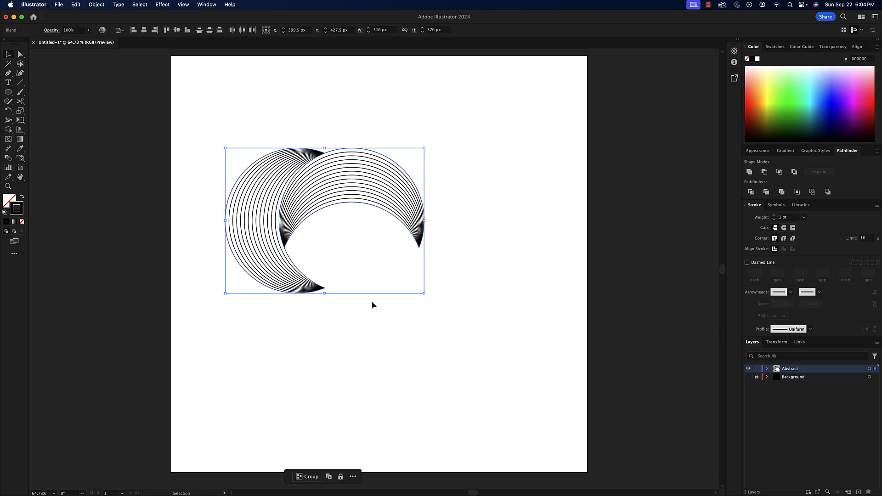
left_click(307, 476)
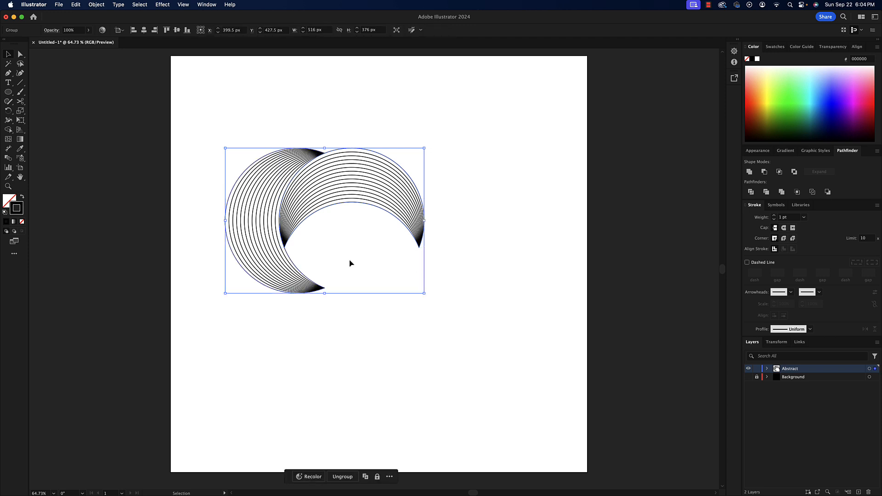
key("a")
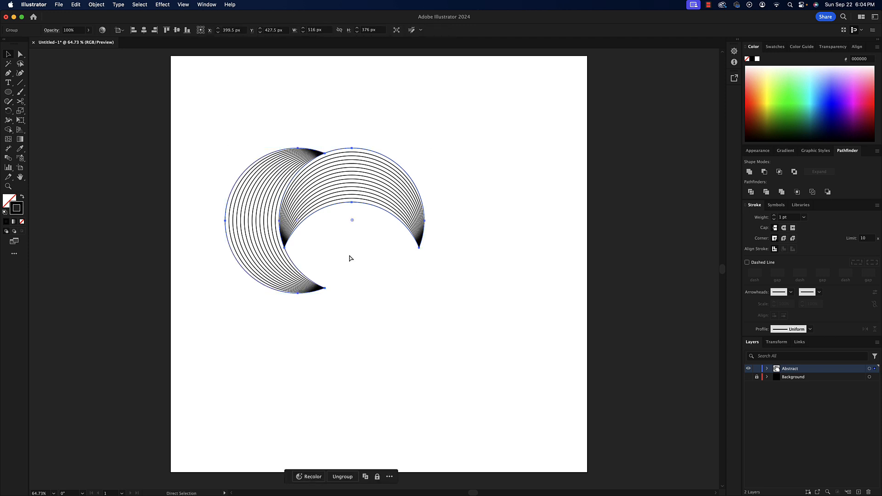
- Rotate a copy of the grouped crescents 180° and move it straight down 140 px to complete the four-part ring
key("v")
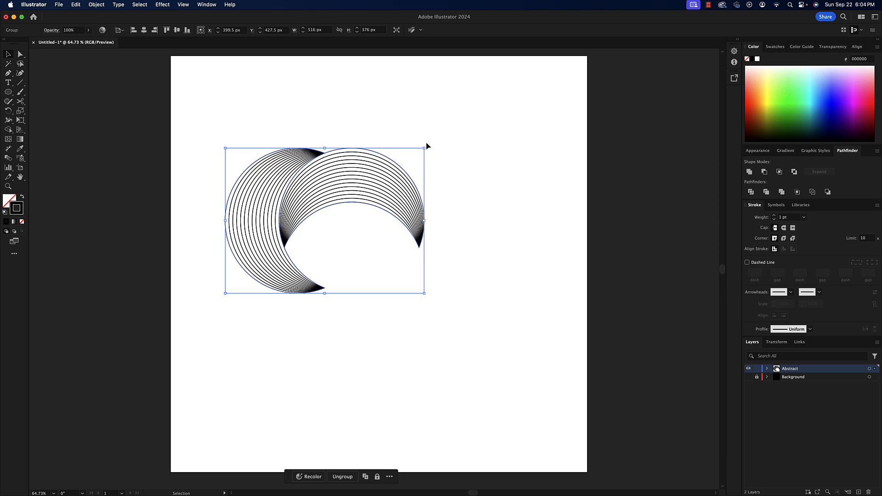
left_click_drag(426, 145, 260, 269)
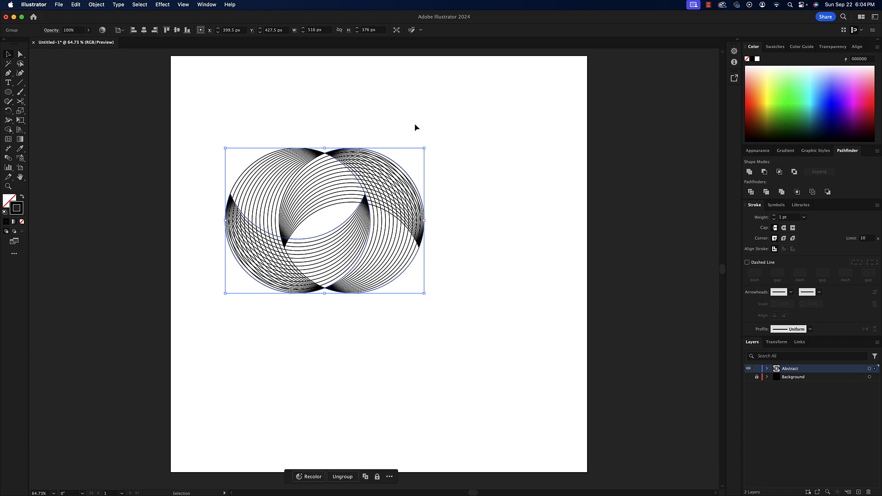
left_click_drag(389, 182, 390, 237)
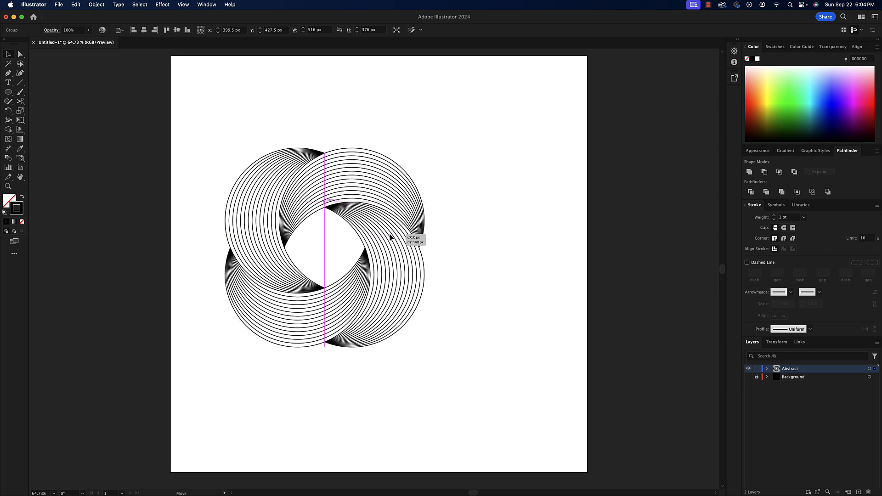
left_click_drag(390, 237, 390, 237)
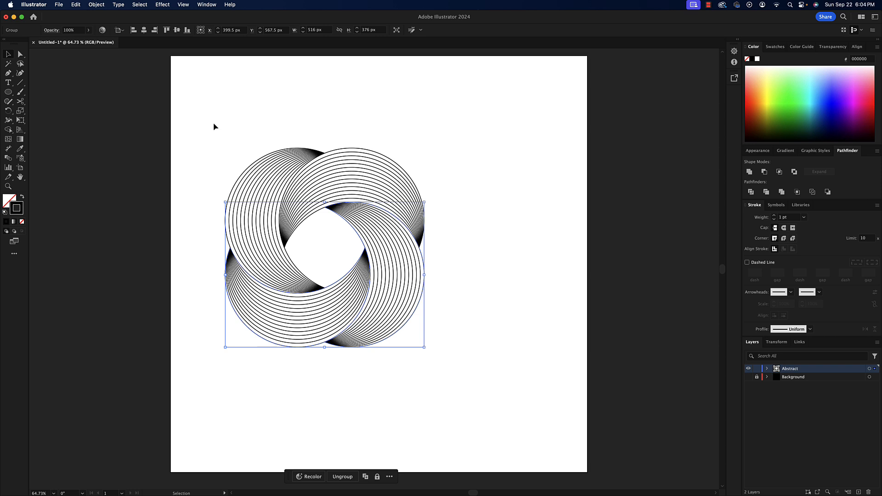
- Group the two crescent pairs, then rotate the group 45° and move it to X 506.5, Y 489.5 px
left_click_drag(214, 126, 467, 368)
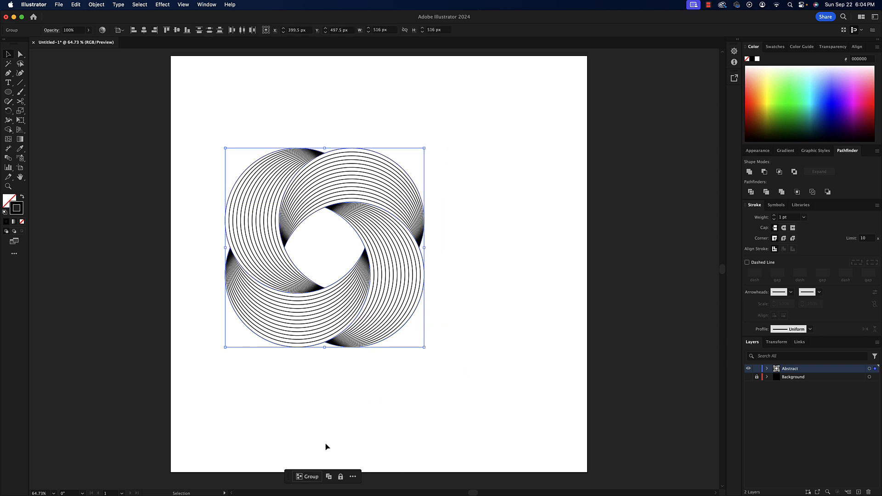
left_click(315, 476)
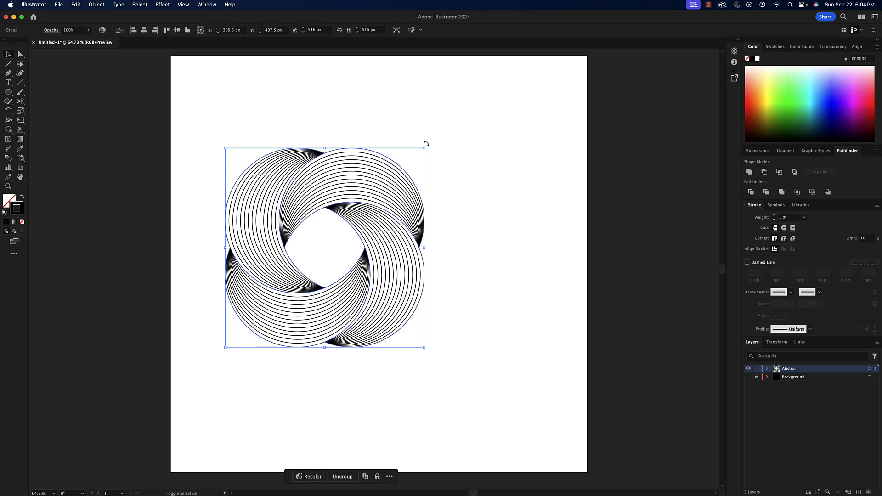
left_click_drag(426, 144, 426, 143)
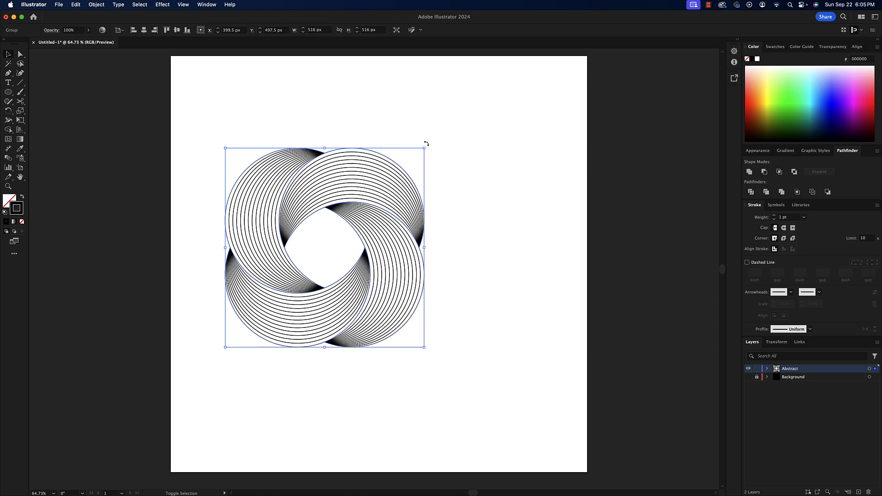
left_click_drag(431, 175, 428, 220)
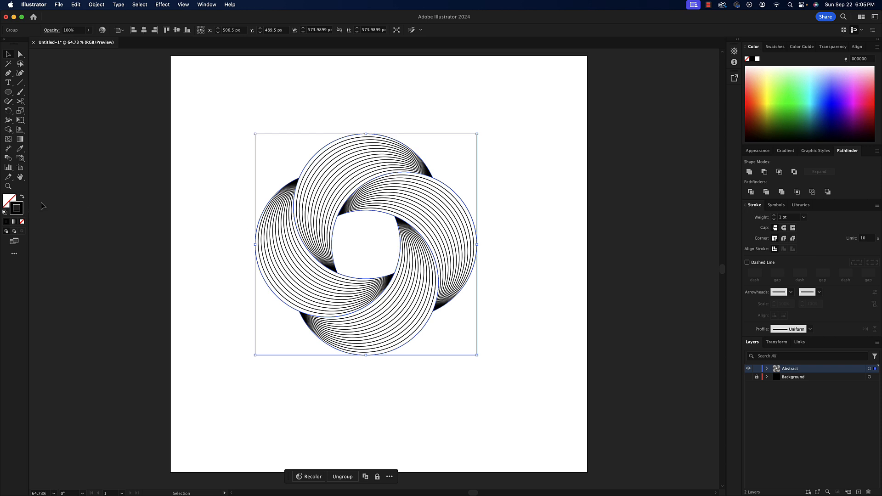
- Set the group's stroke color to magenta #f406e9 and show the black Background layer
double_click(22, 209)
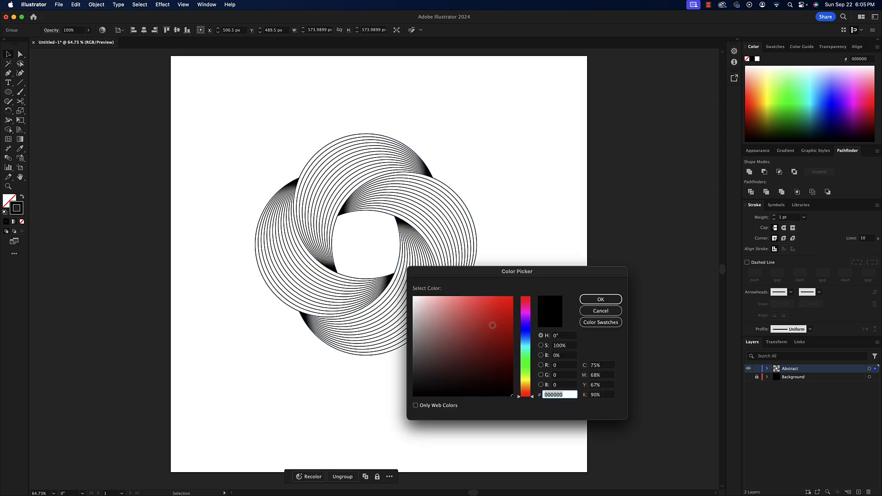
mouse_move(495, 325)
left_mouse_down()
mouse_move(508, 327)
mouse_move(513, 316)
mouse_move(514, 338)
mouse_move(511, 299)
left_mouse_up()
left_click(526, 330)
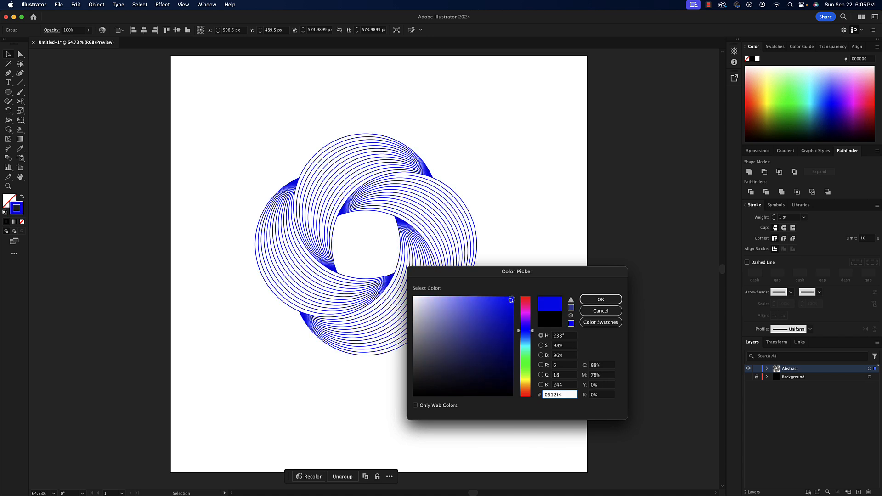
left_click(528, 313)
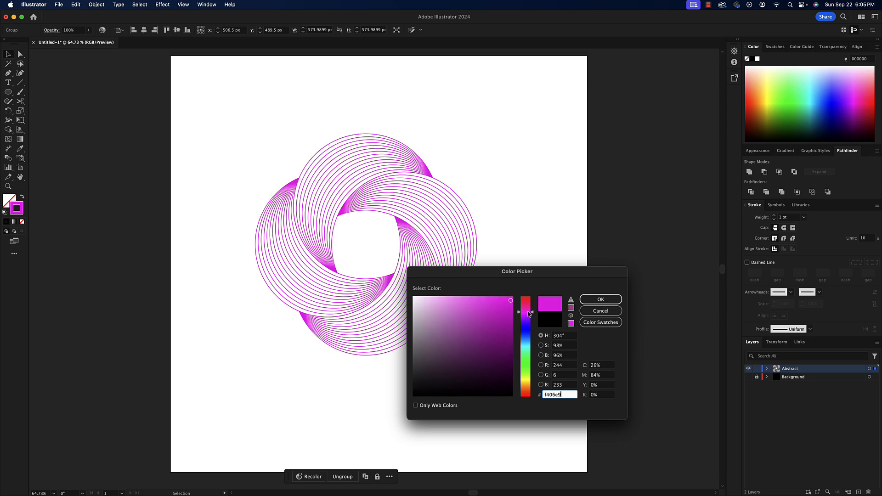
left_click(601, 299)
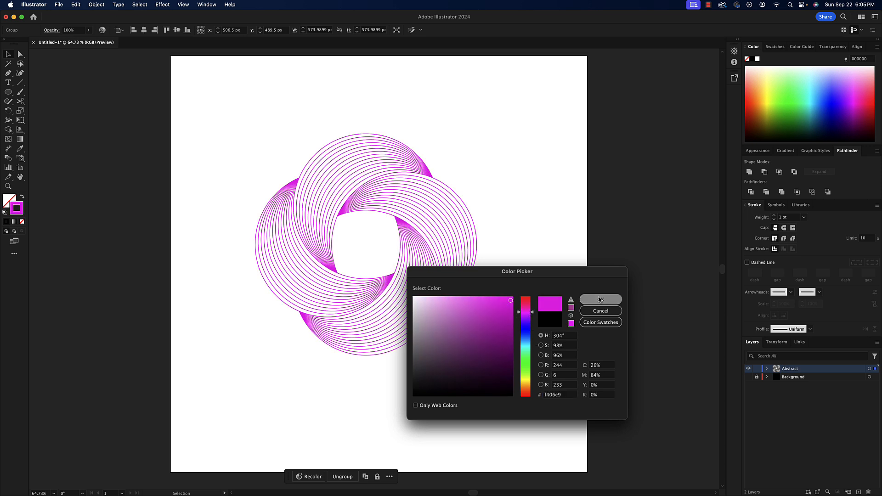
left_click(748, 378)
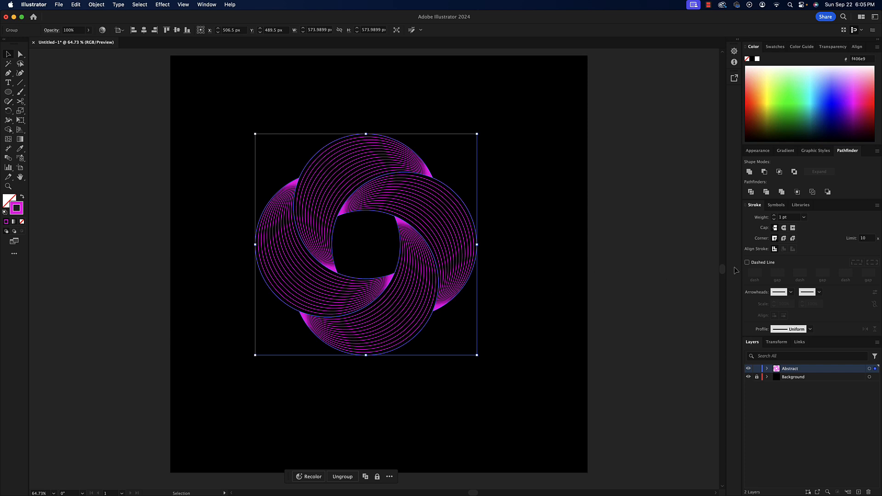
- Center the magenta group horizontally and vertically on the artboard and deselect it
left_click_drag(434, 240, 435, 224)
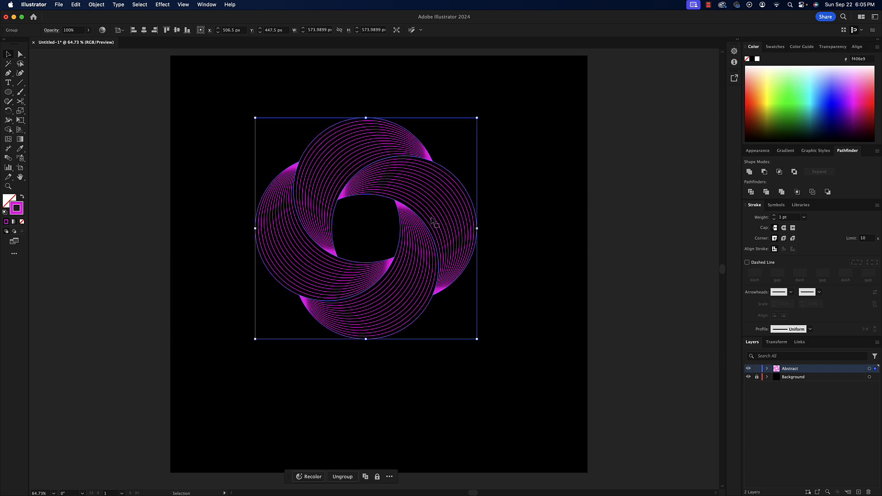
left_click(856, 47)
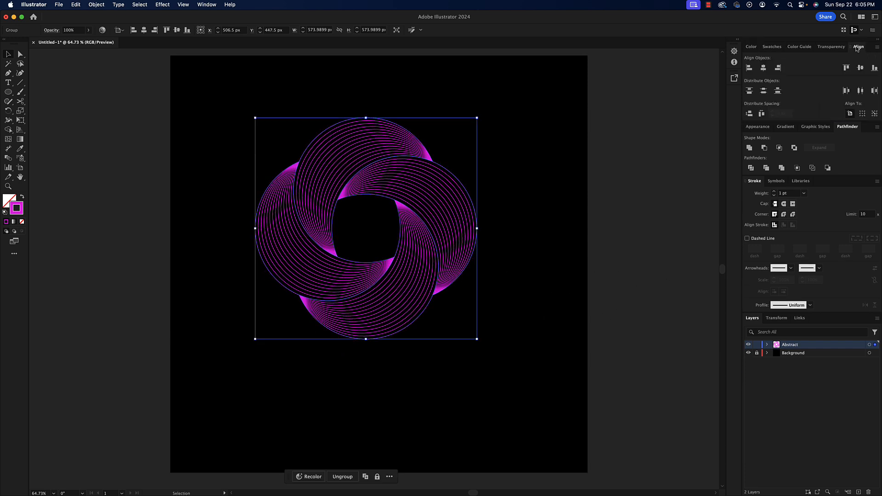
left_click(214, 5)
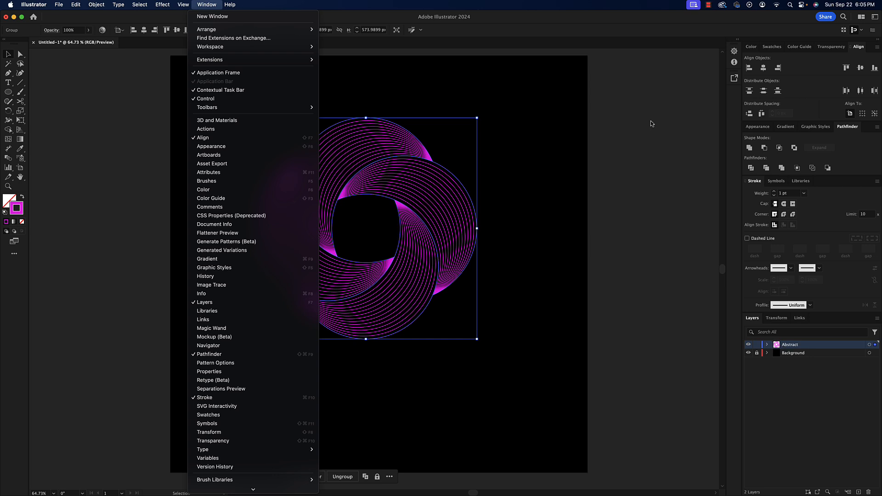
left_click(818, 113)
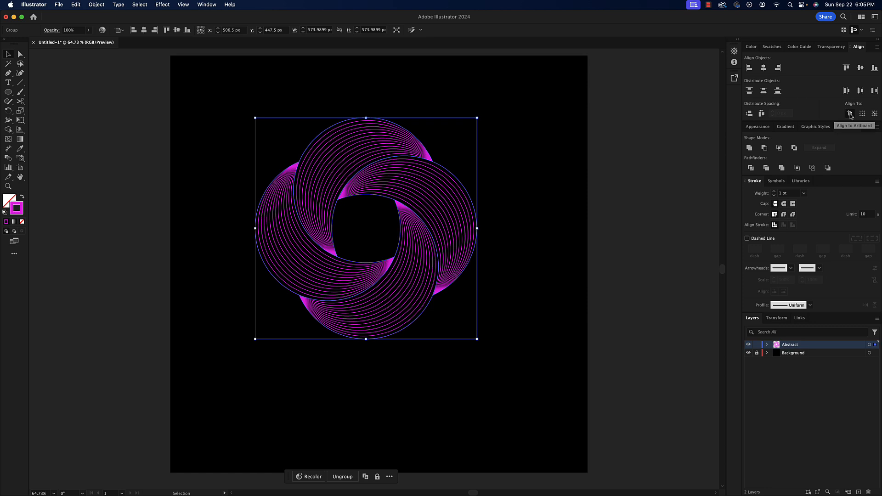
left_click(763, 68)
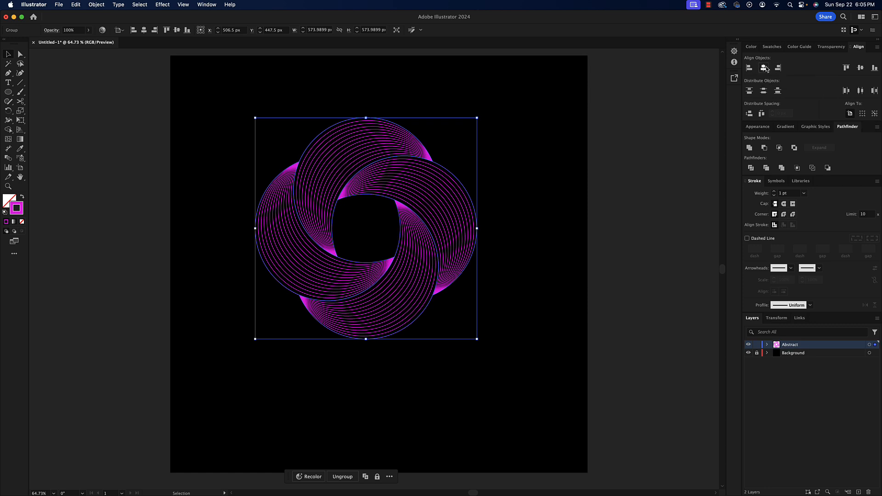
left_click(860, 68)
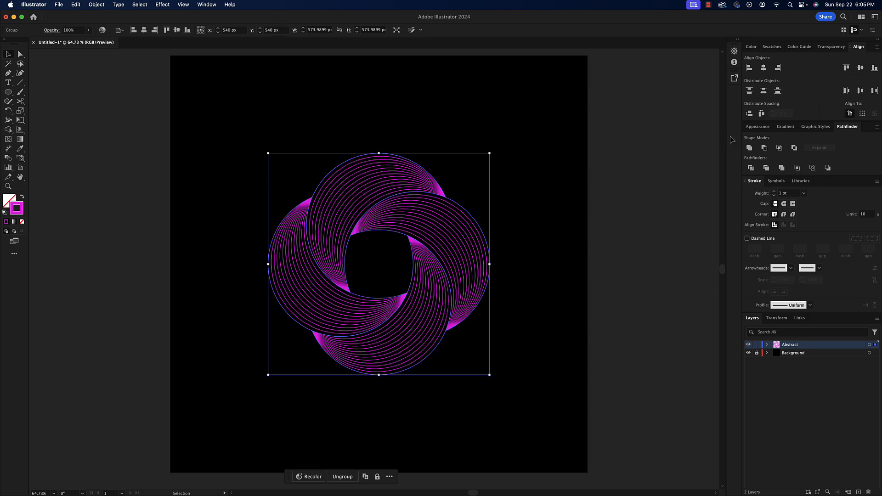
left_click(660, 197)
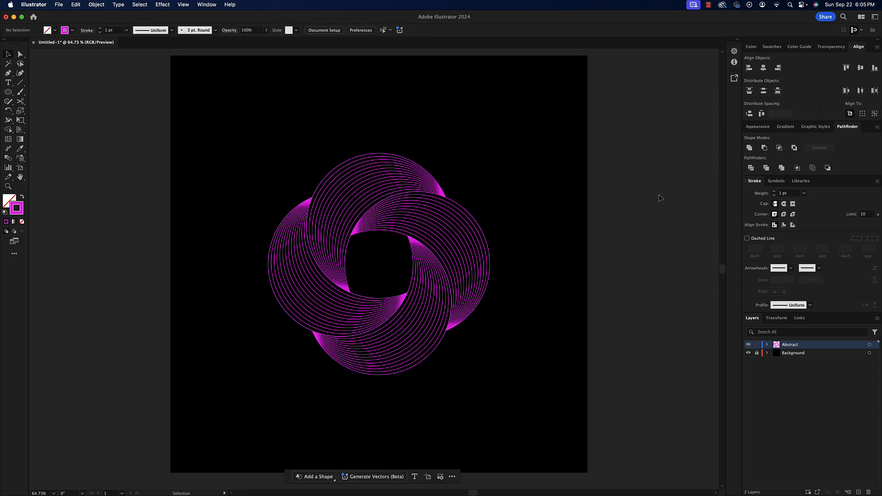